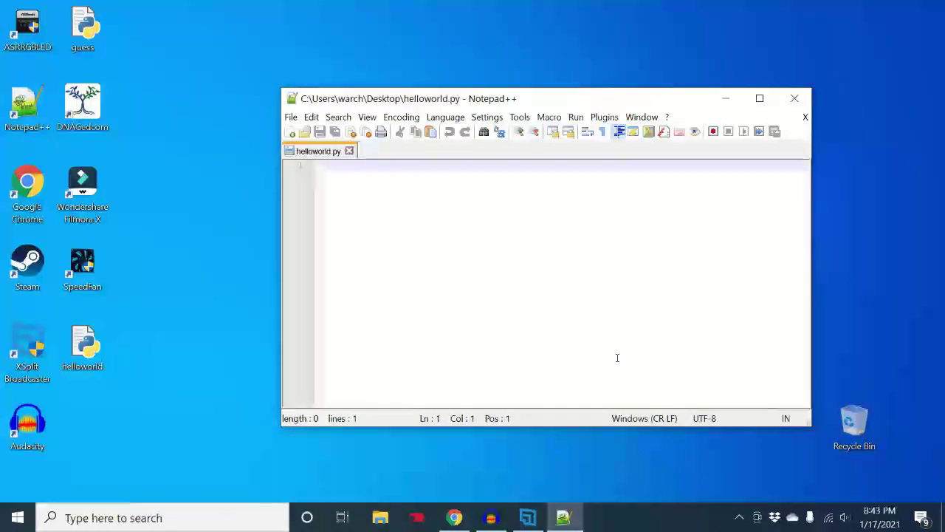
pyautogui.write('gre')
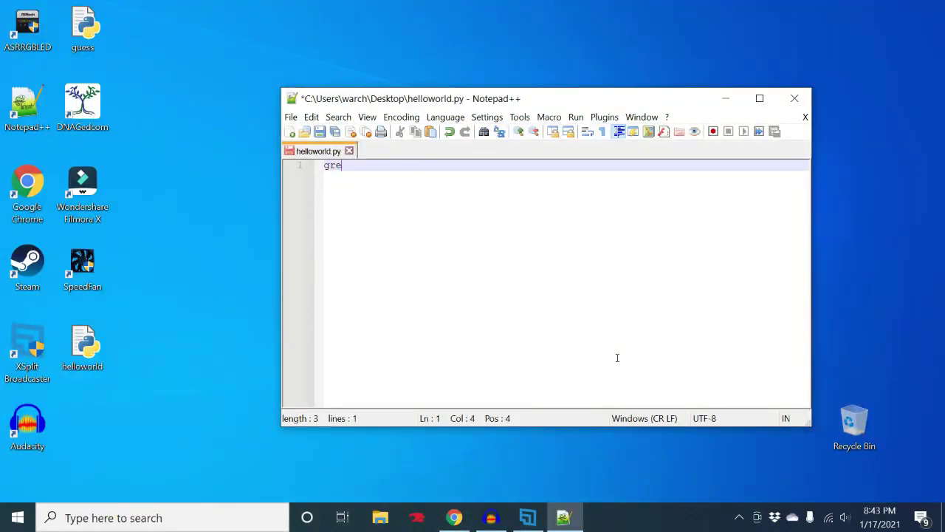
pyautogui.write('etin')
pyautogui.write('g = ')
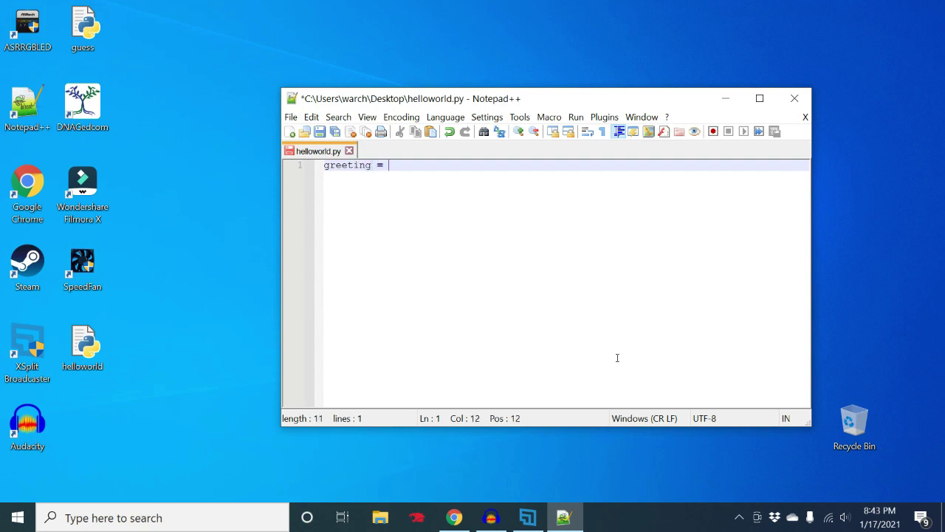
pyautogui.write('"')
pyautogui.write('hello w')
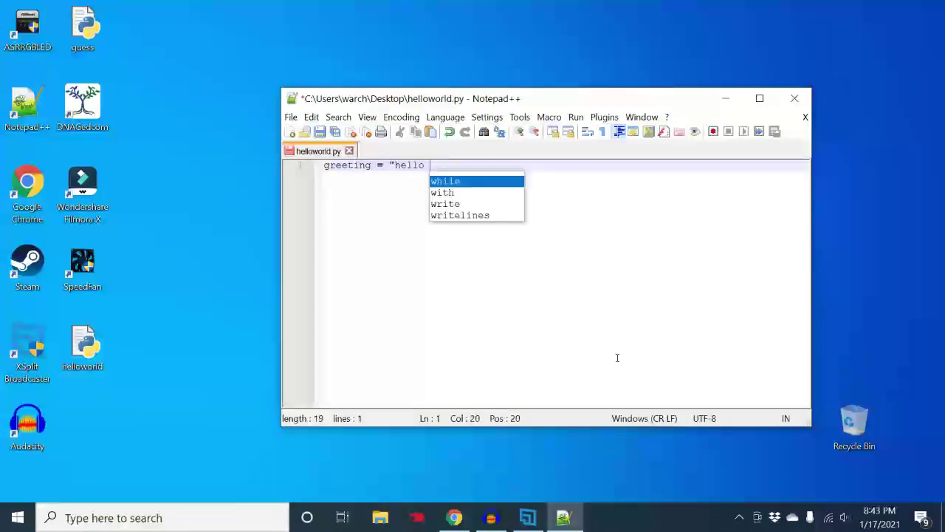
pyautogui.write('orld"')
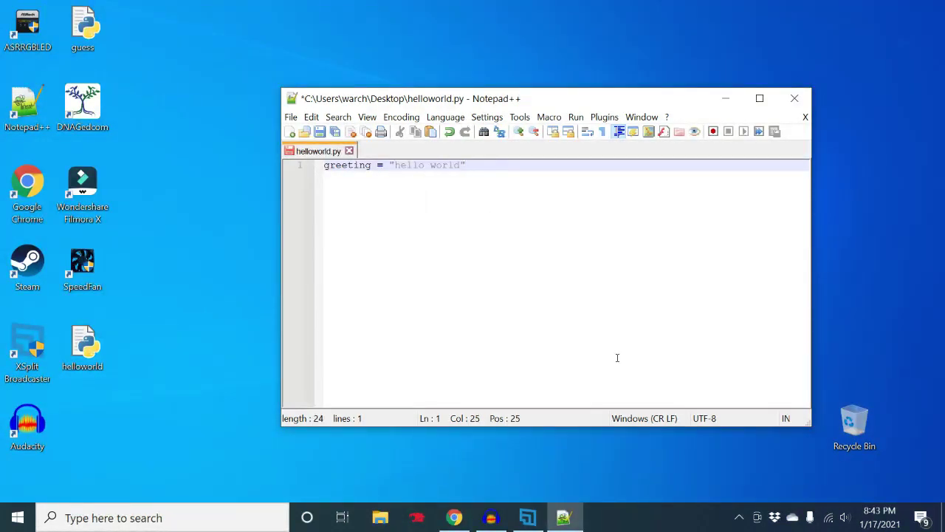
# Open Command Prompt beside Notepad++, run cd Desktop, then run helloworld.py with no output
pyautogui.click(118, 518)
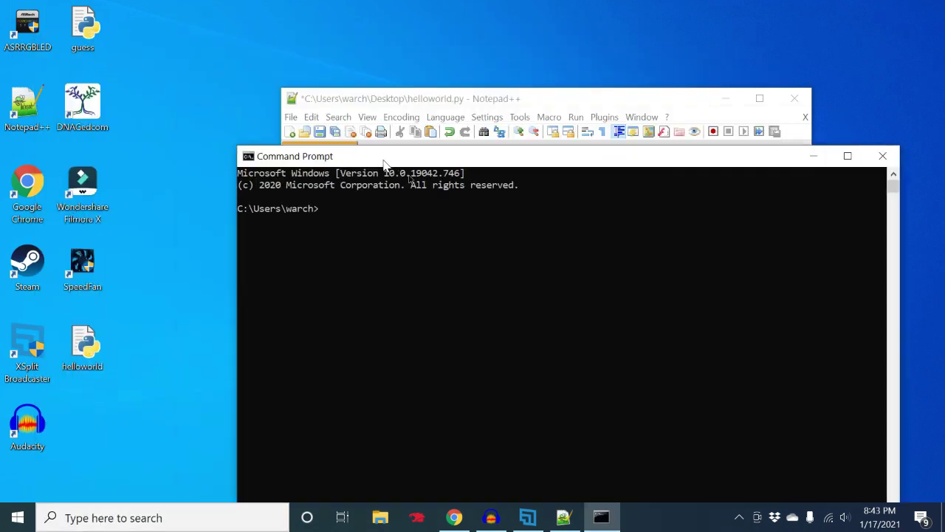
pyautogui.moveTo(208, 68); pyautogui.dragTo(480, 216)
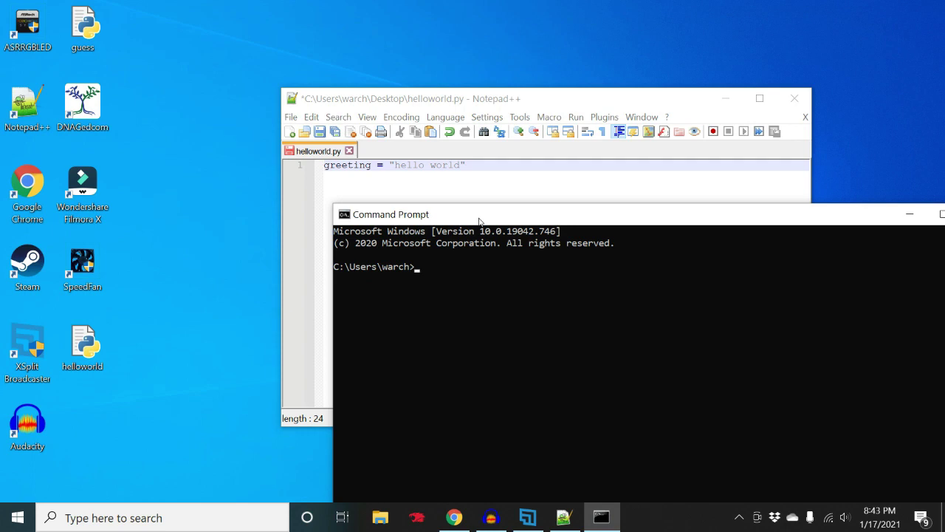
pyautogui.write('cd ')
pyautogui.write('Desktop')
pyautogui.press('Return')
pyautogui.write('hello')
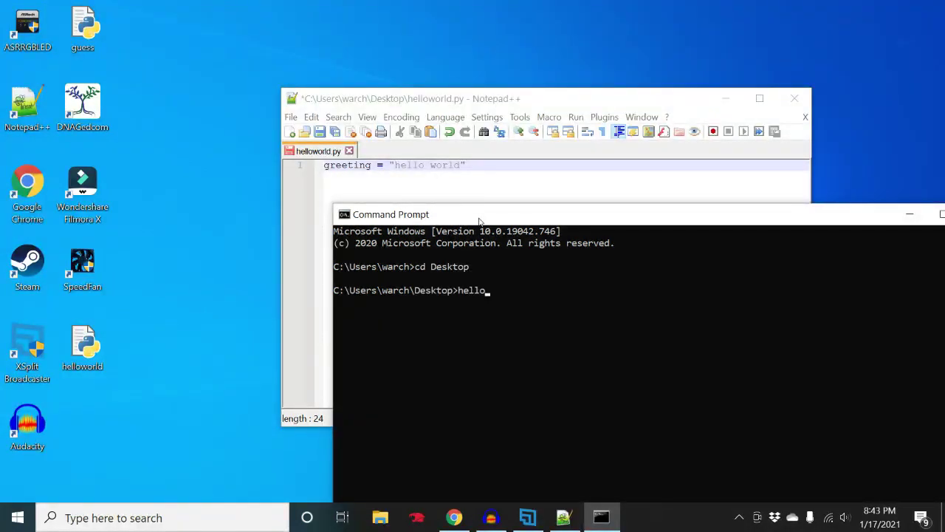
pyautogui.write('world.py')
pyautogui.press('Return')
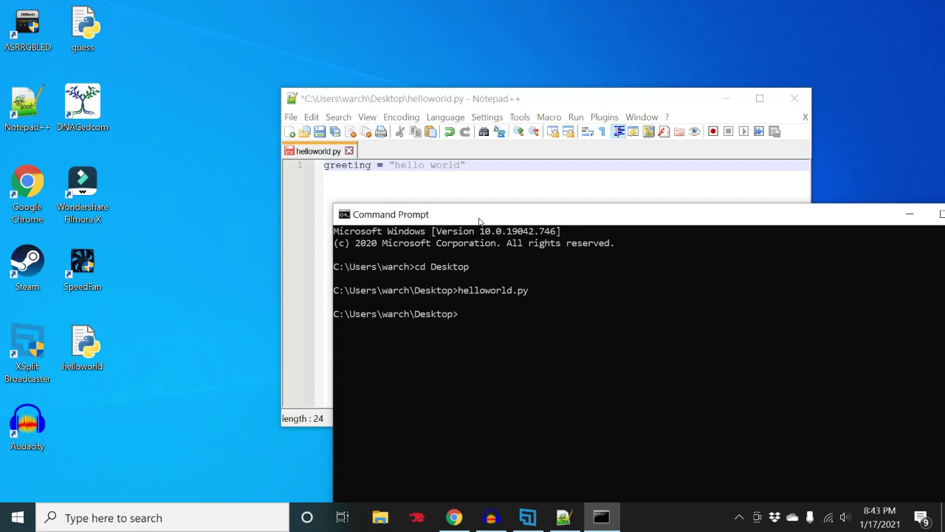
# Add a second line, print greeting, to helloworld.py and save it
pyautogui.click(539, 192)
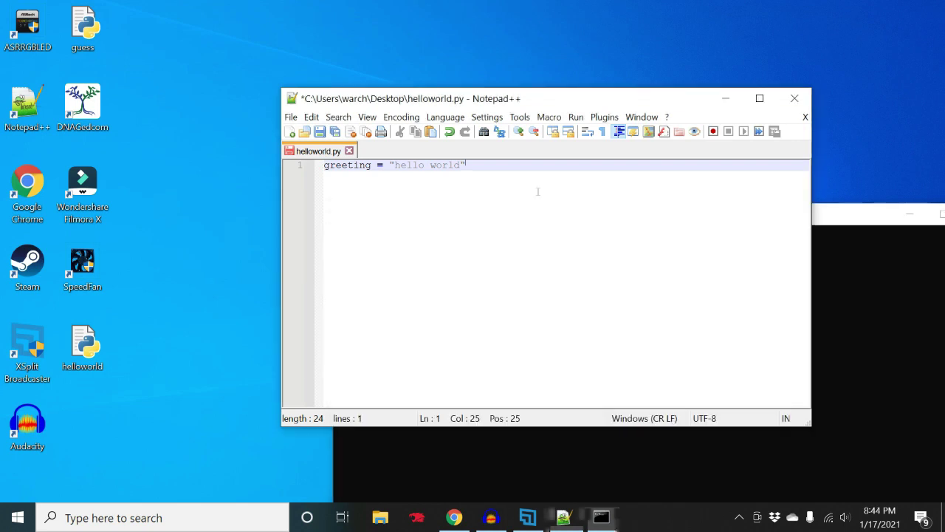
pyautogui.press('End')
pyautogui.press('Return')
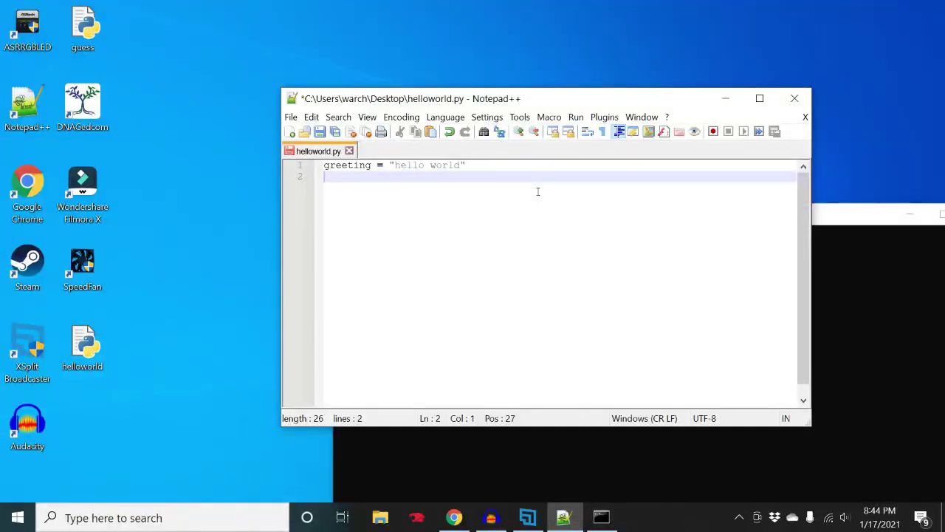
pyautogui.write('print')
pyautogui.write(' greeting')
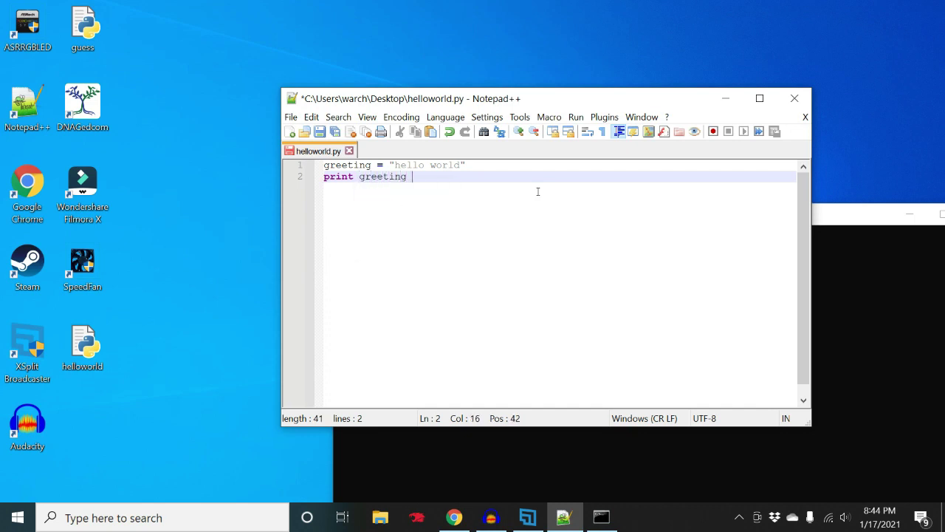
pyautogui.press('BackSpace')
pyautogui.hotkey('ctrl', 's')
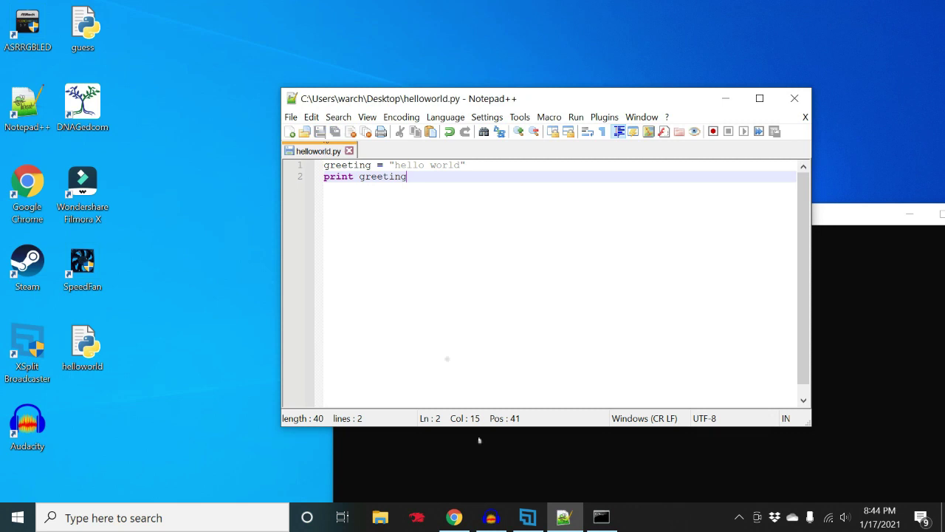
# Rerun helloworld.py in Command Prompt, which raises a missing-parentheses SyntaxError
pyautogui.click(479, 457)
pyautogui.press('Up')
pyautogui.press('Return')
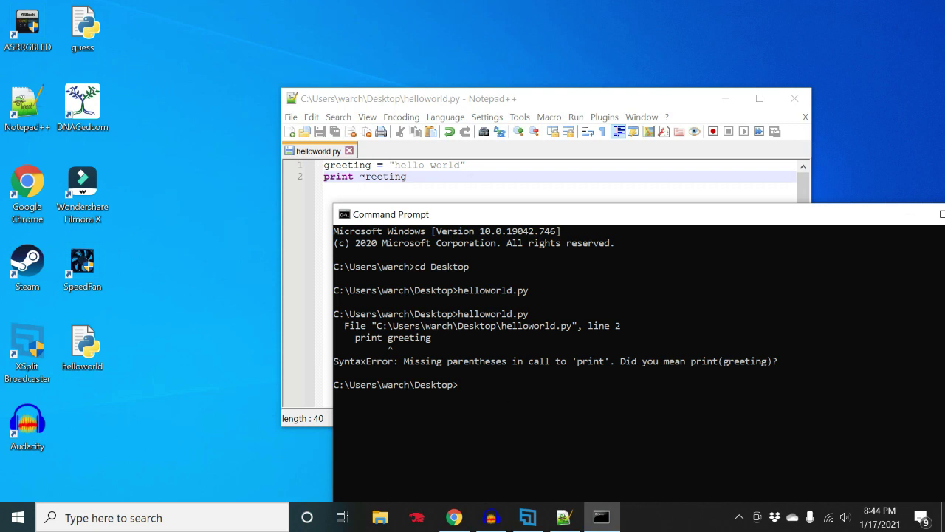
# Change line 2 to print(greeting) and save helloworld.py
pyautogui.click(359, 178)
pyautogui.press('BackSpace')
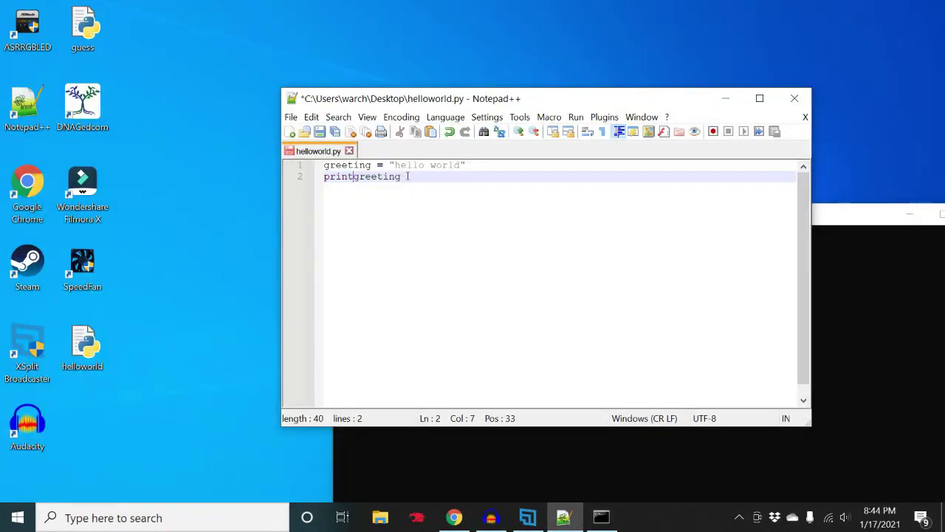
pyautogui.write('(')
pyautogui.press('End')
pyautogui.write(')')
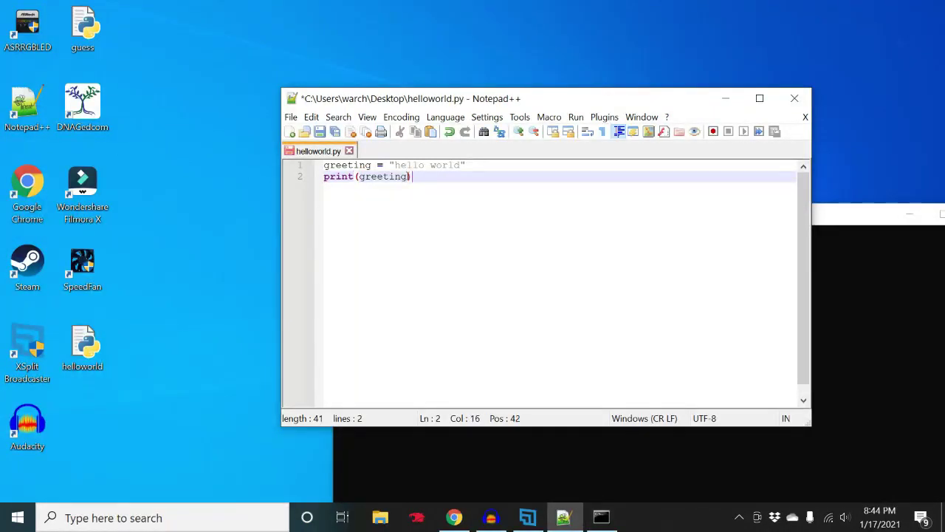
pyautogui.click(320, 132)
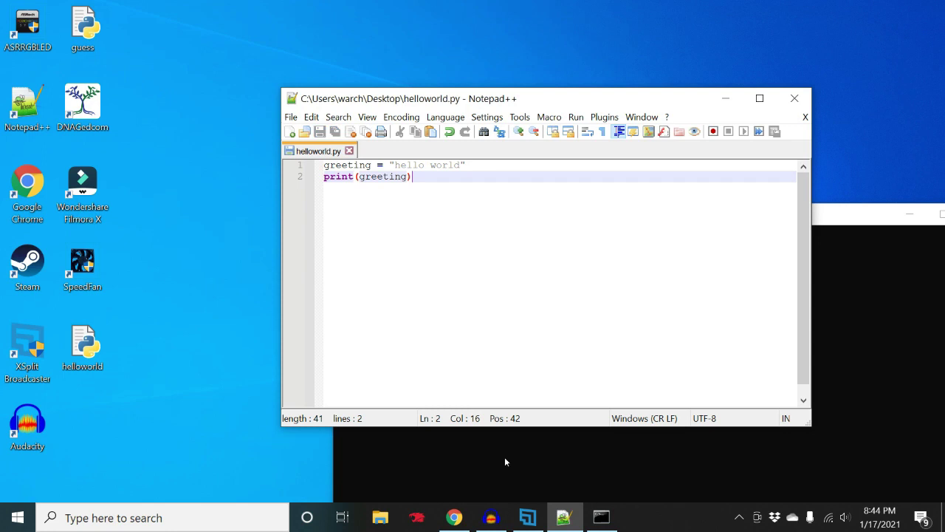
# Rerun helloworld.py in Command Prompt so it prints hello world
pyautogui.click(504, 456)
pyautogui.press('Up')
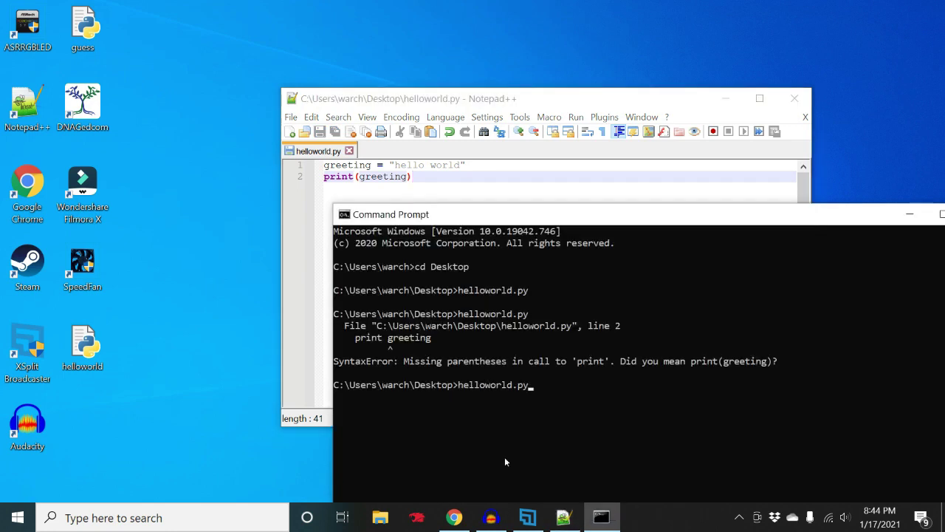
pyautogui.press('Return')
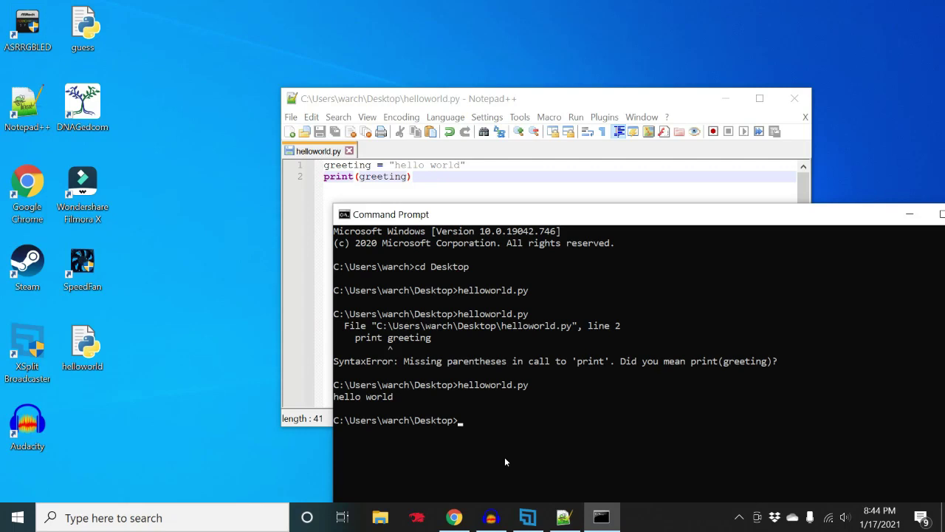
# Edit line 1 so greeting is "Hello world." with a capital H and period, then save
pyautogui.click(402, 165)
pyautogui.write('H')
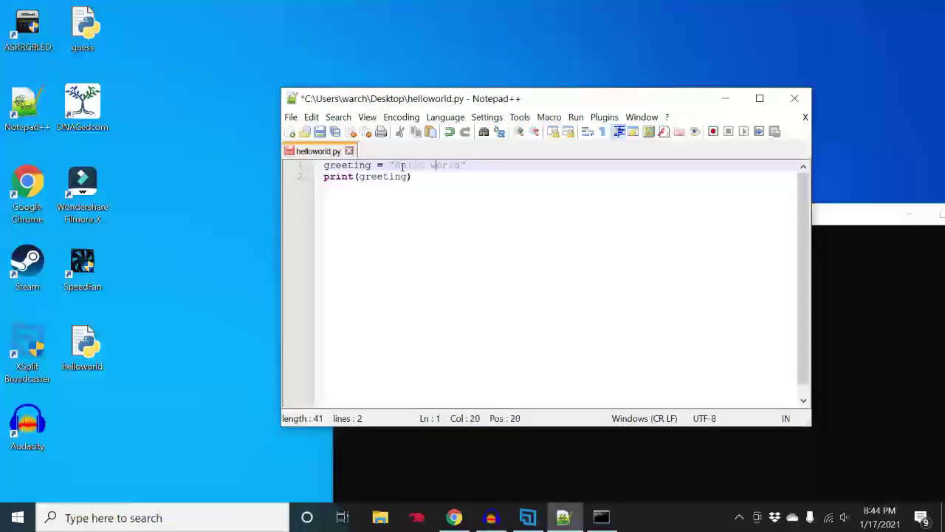
pyautogui.press('Right')
pyautogui.press('Right')
pyautogui.press('Right')
pyautogui.write('.')
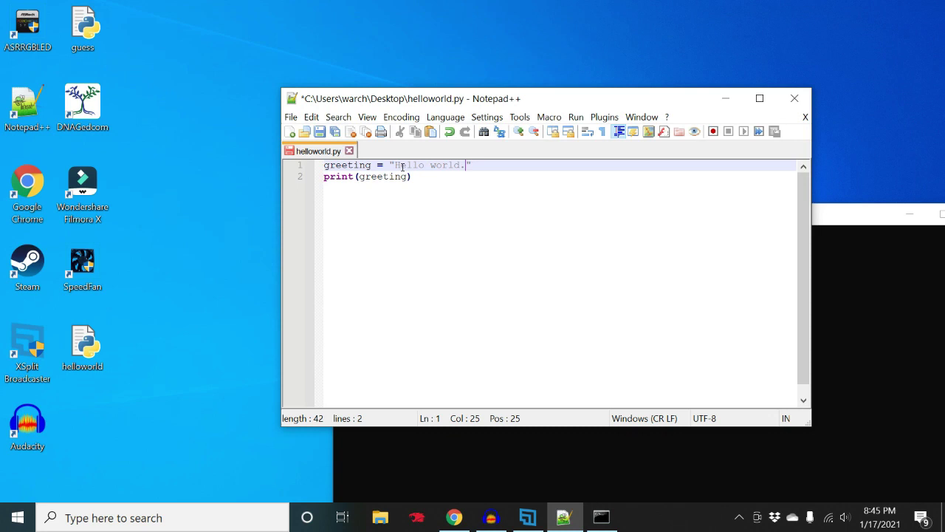
pyautogui.click(320, 131)
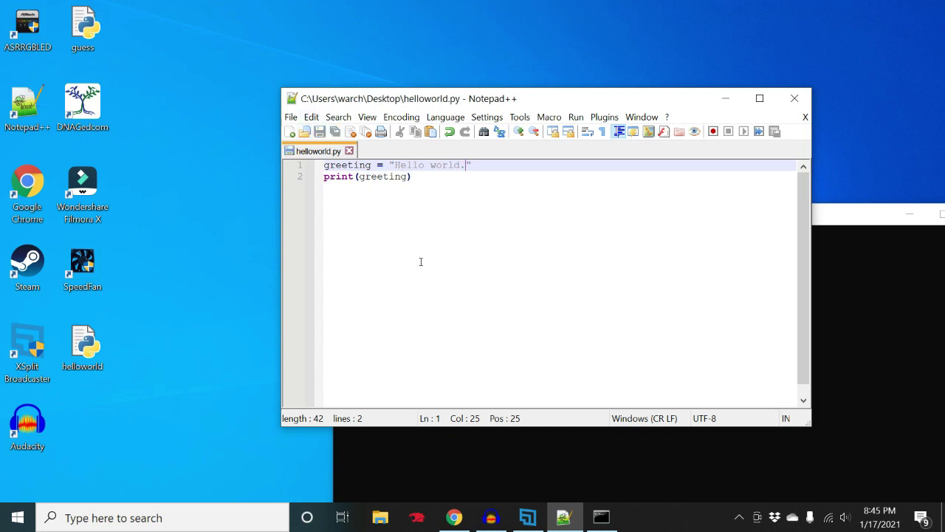